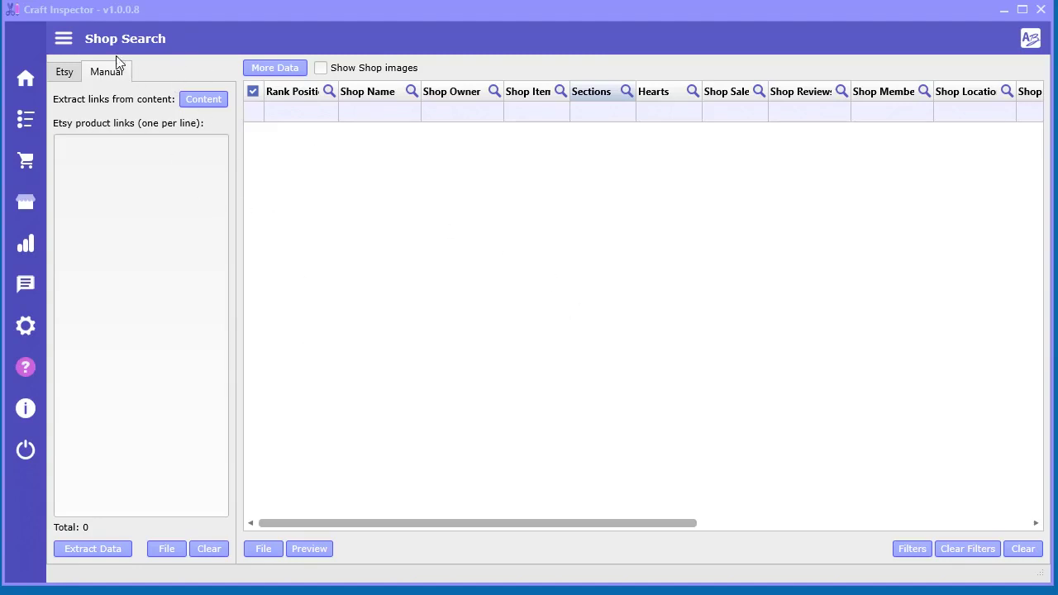
# - Paste the 13 Etsy shop links into the shop links box
pyautogui.click(124, 196)
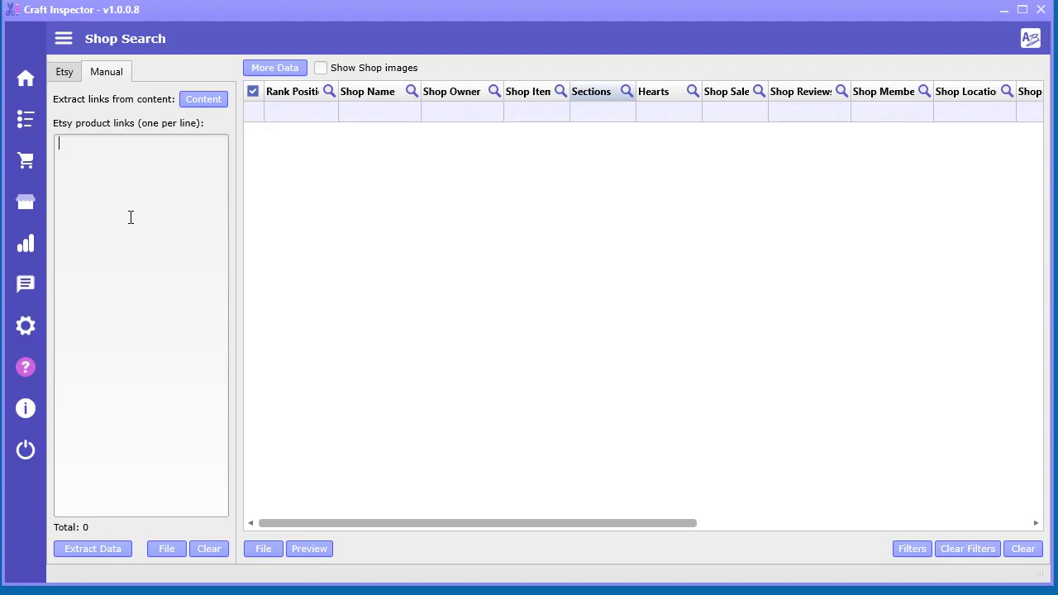
pyautogui.hotkey('ctrl', 'v')
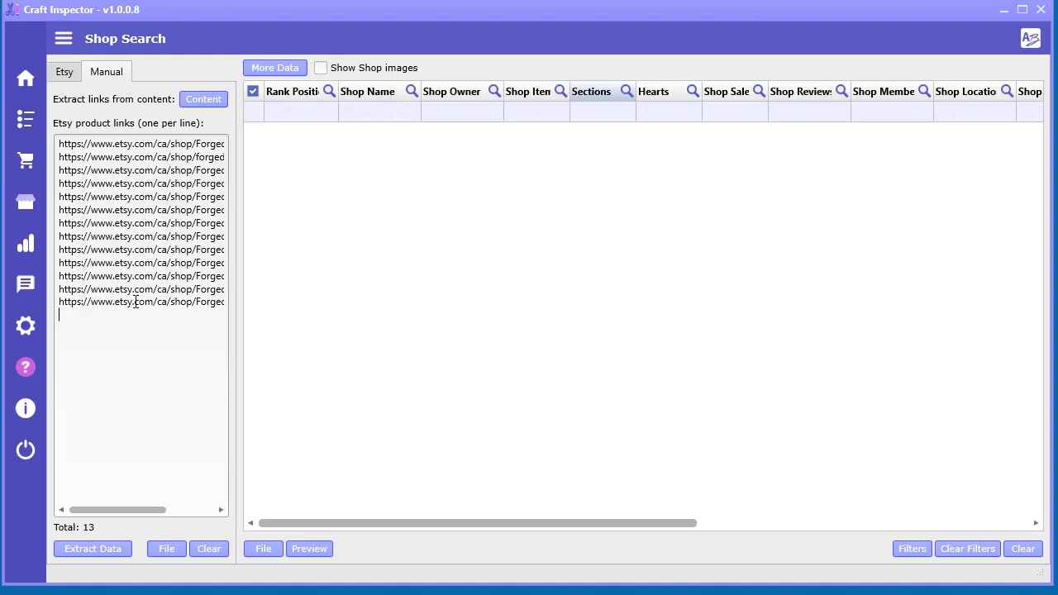
pyautogui.doubleClick(162, 301)
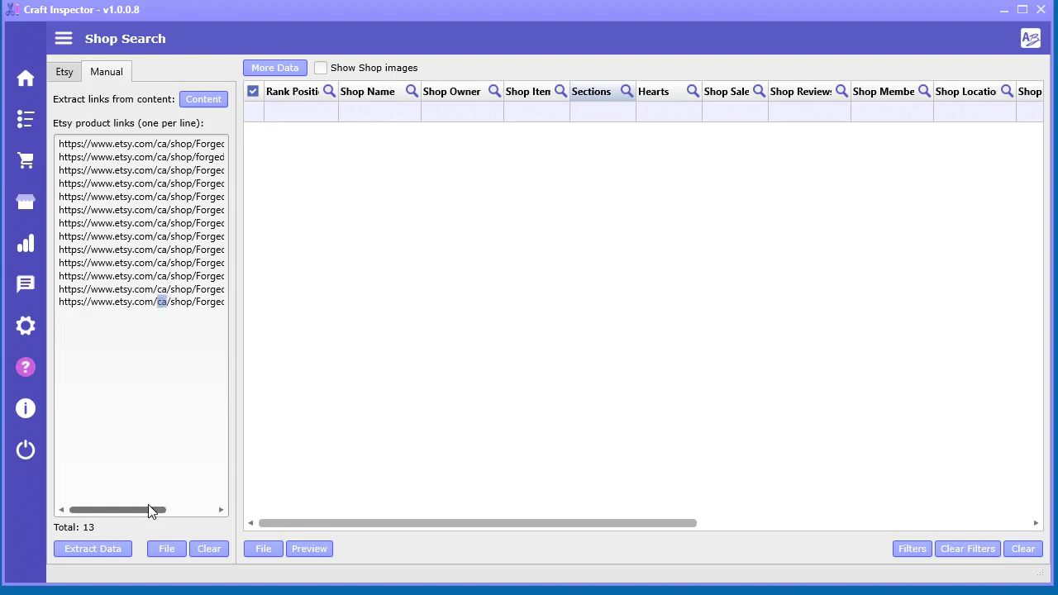
pyautogui.moveTo(151, 507); pyautogui.dragTo(194, 507)
pyautogui.click(165, 301)
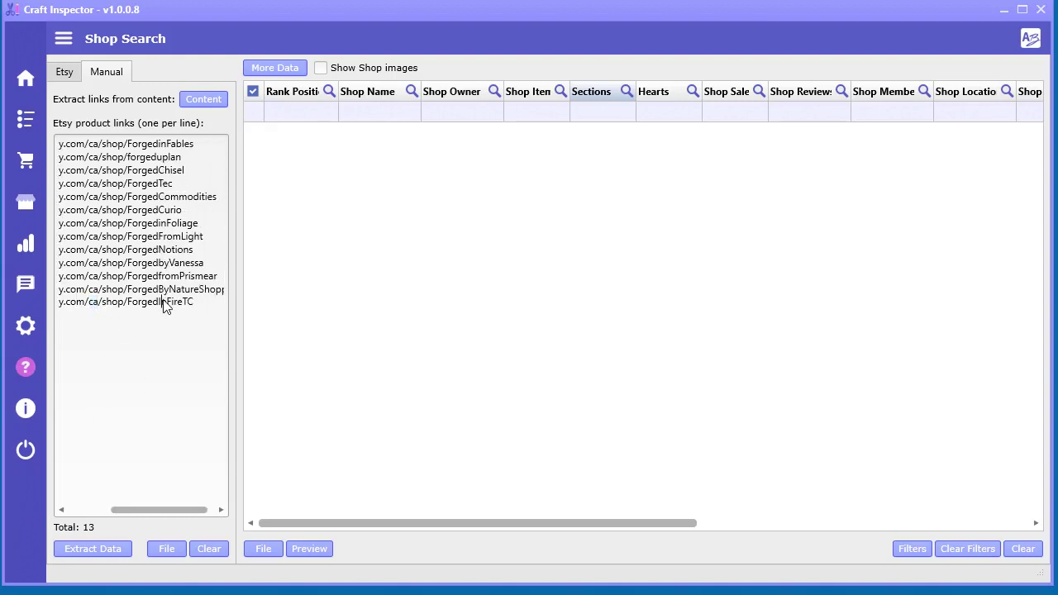
pyautogui.moveTo(189, 508); pyautogui.dragTo(120, 507)
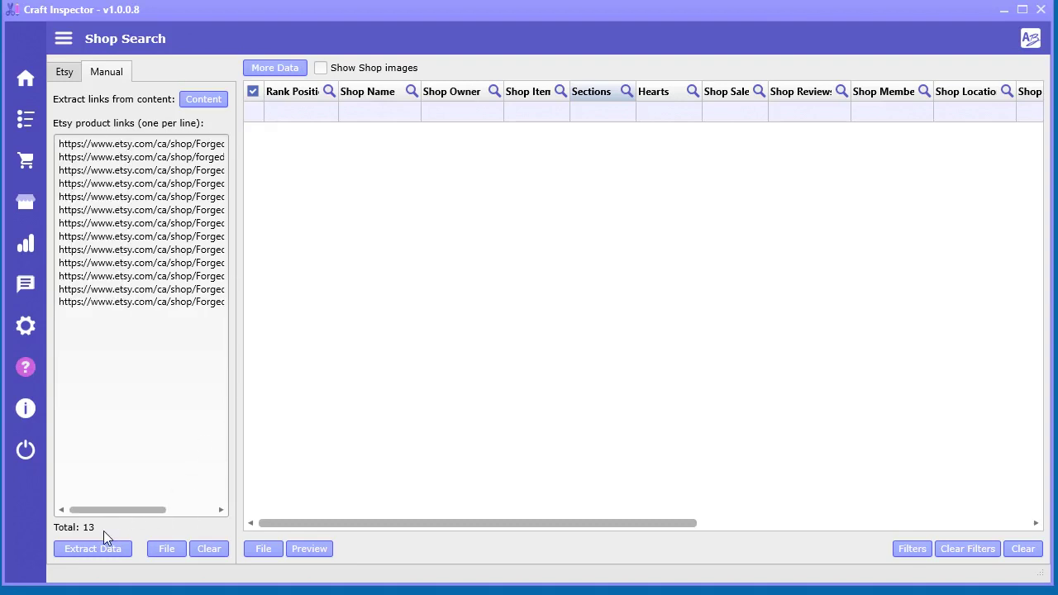
# - Extract shop data for the 13 links, then request clearing the results table
pyautogui.click(121, 549)
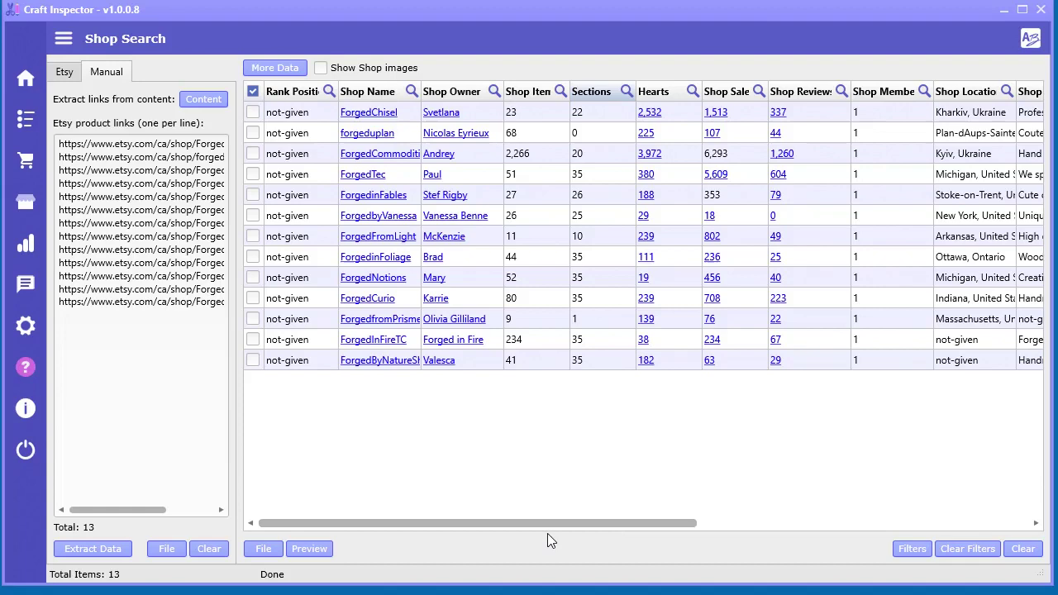
pyautogui.moveTo(555, 524)
pyautogui.mouseDown()
pyautogui.moveTo(899, 531)
pyautogui.moveTo(568, 529)
pyautogui.mouseUp()
pyautogui.click(1022, 549)
# - Confirm clearing the results, empty the links list, and open the extract-links dialog with an empty input
pyautogui.click(624, 322)
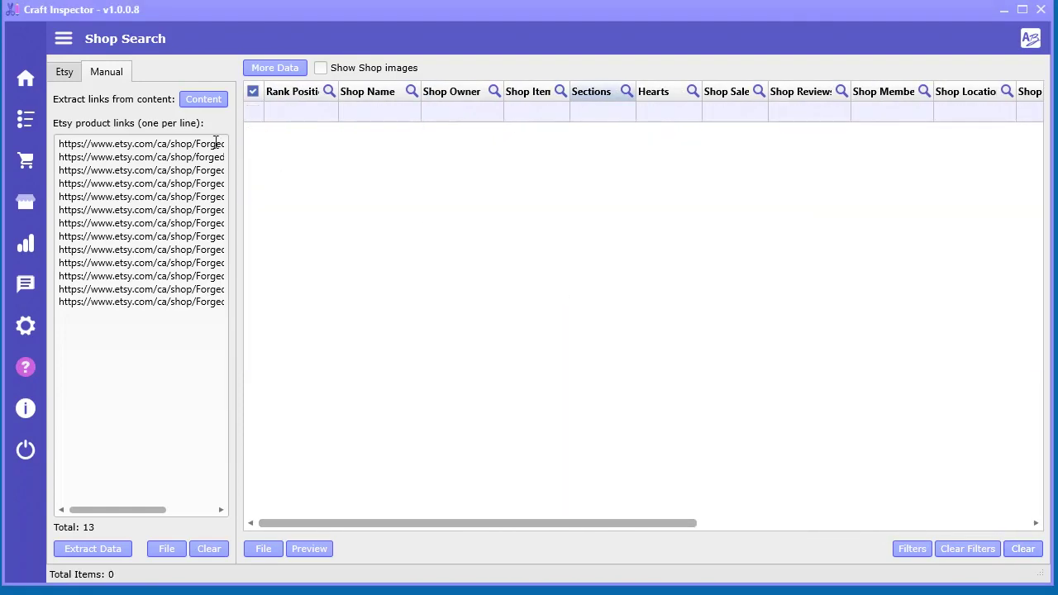
pyautogui.click(202, 546)
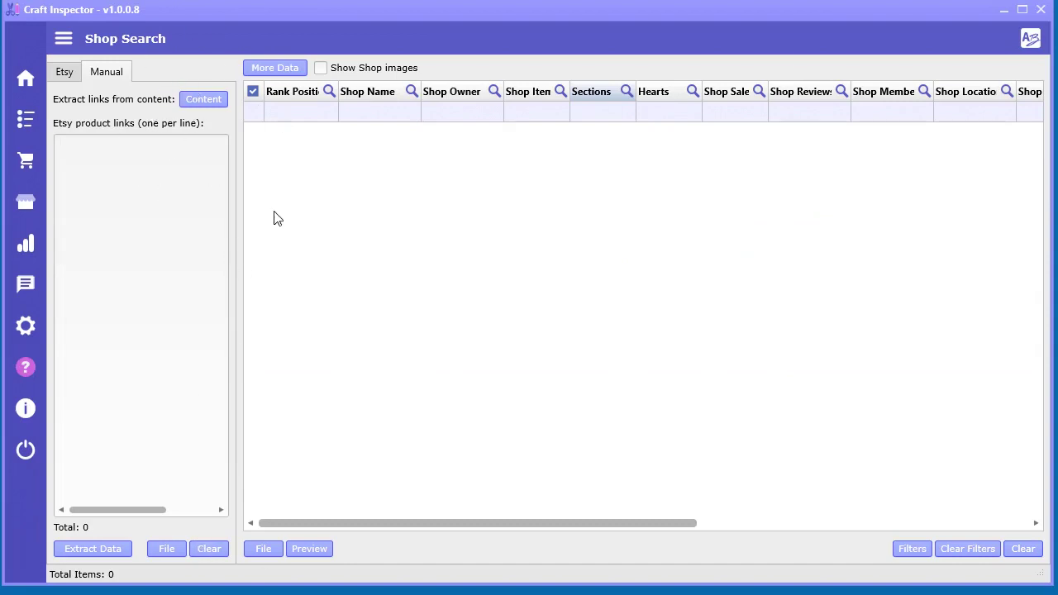
pyautogui.click(203, 99)
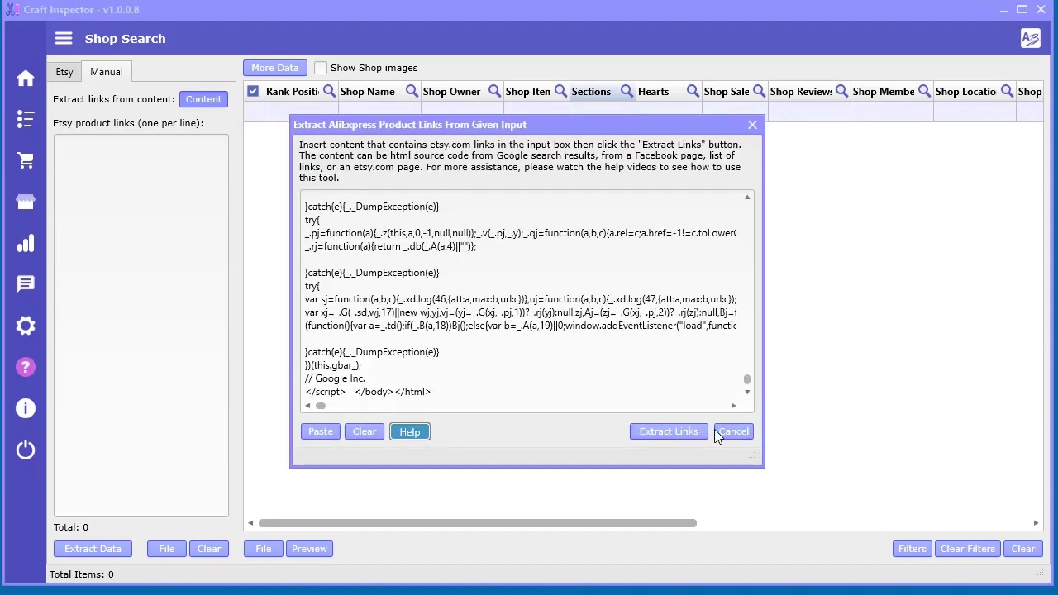
pyautogui.click(367, 430)
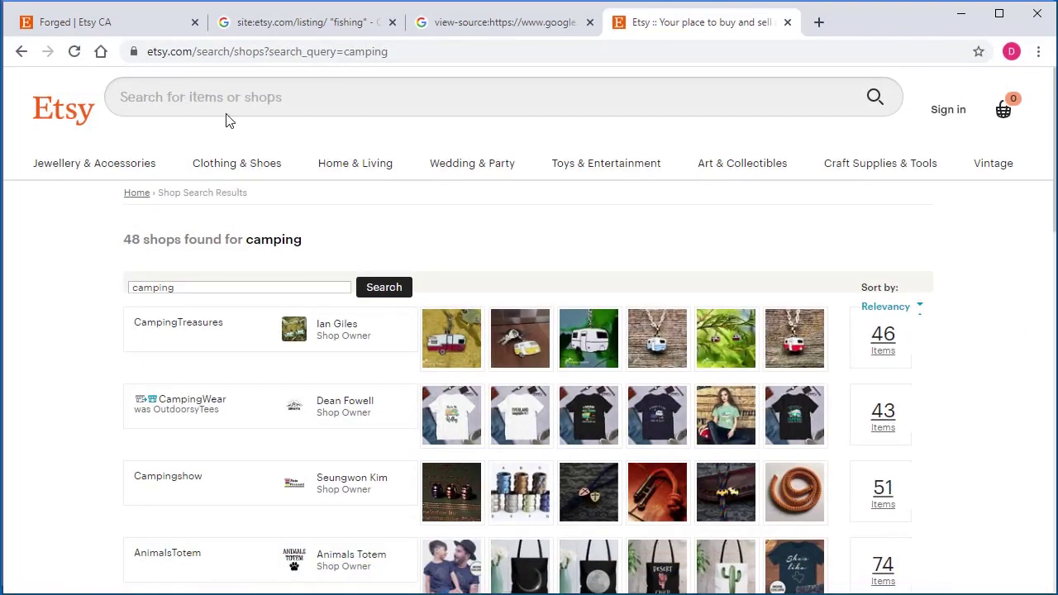
# - Close the extra tabs and search Etsy for shop names containing 'forged'
pyautogui.click(590, 23)
pyautogui.click(392, 21)
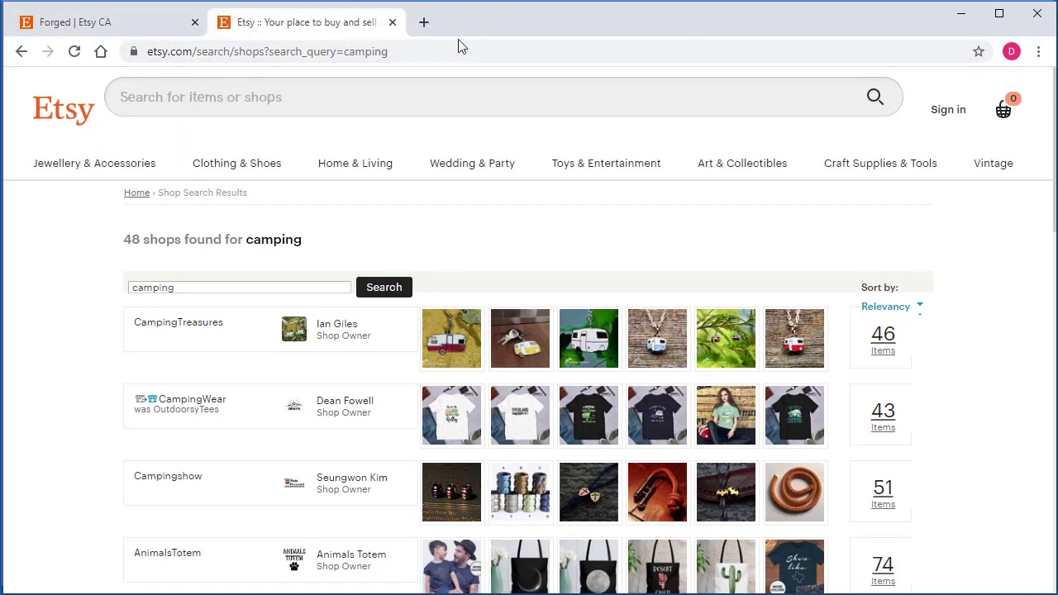
pyautogui.click(80, 107)
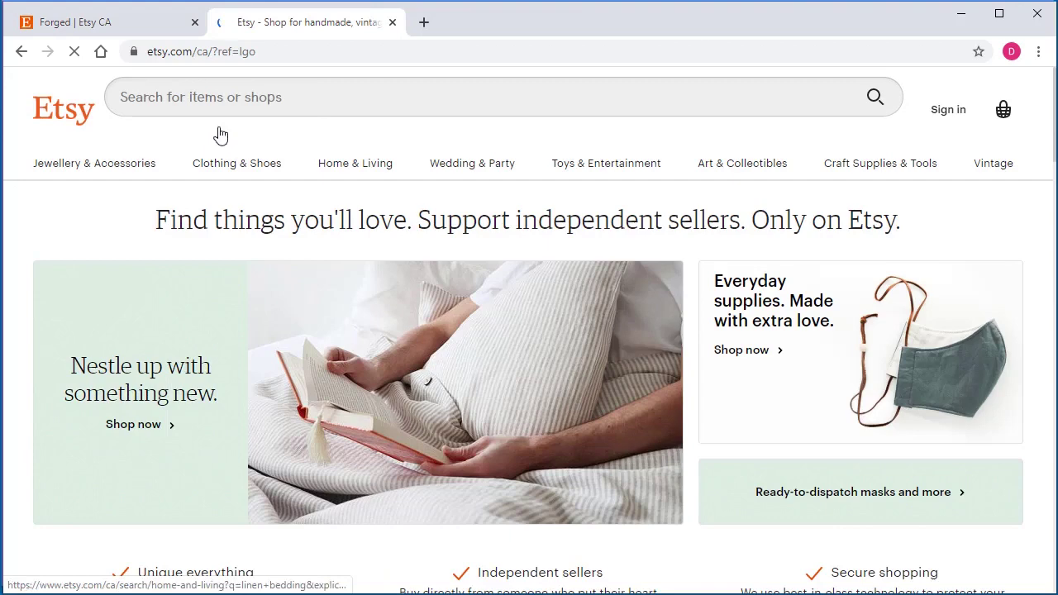
pyautogui.click(309, 103)
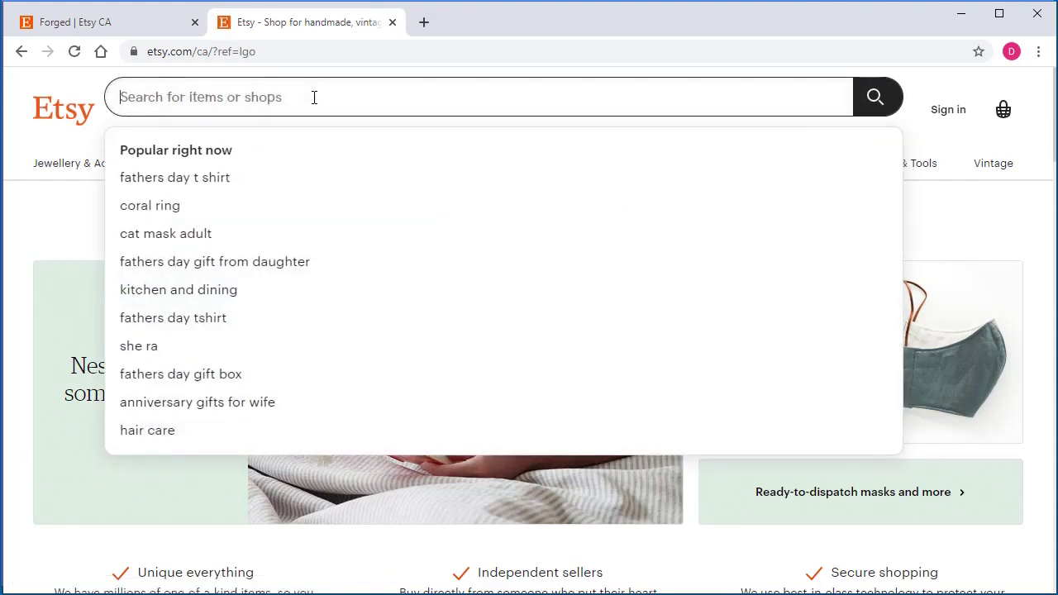
pyautogui.write('forged')
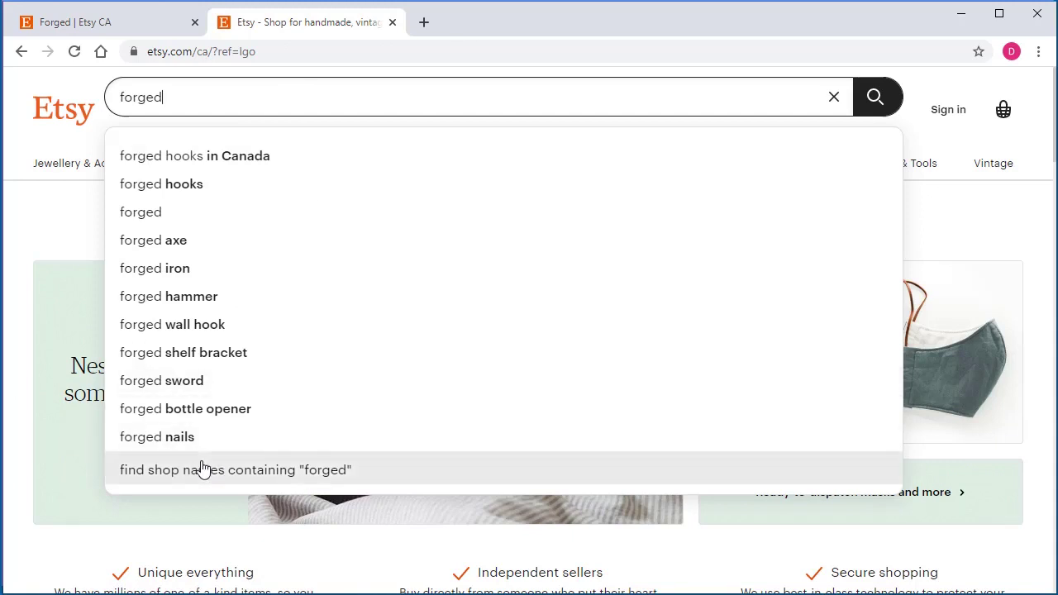
pyautogui.click(259, 479)
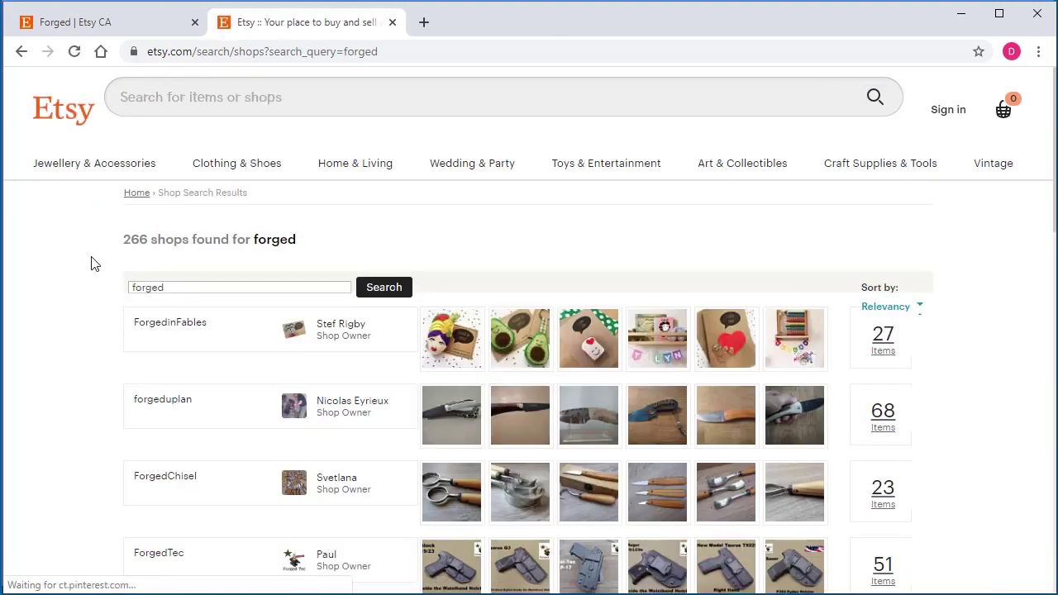
# - Copy the full page source of the 'forged' shop results and return to Craft Inspector
pyautogui.scroll(-3, 75, 425)
pyautogui.scroll(4, 72, 426)
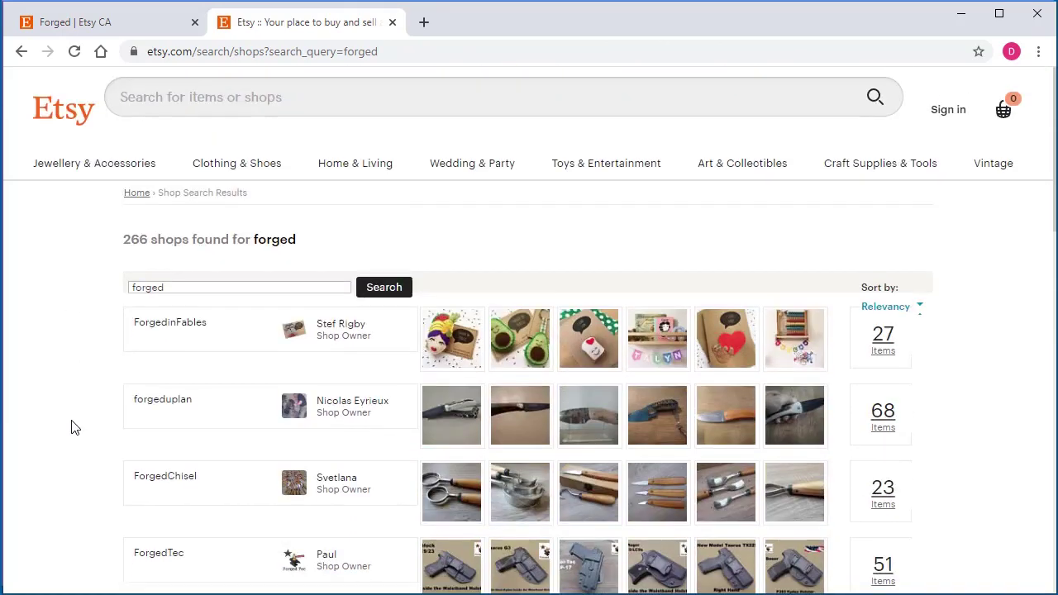
pyautogui.scroll(-3, 61, 380)
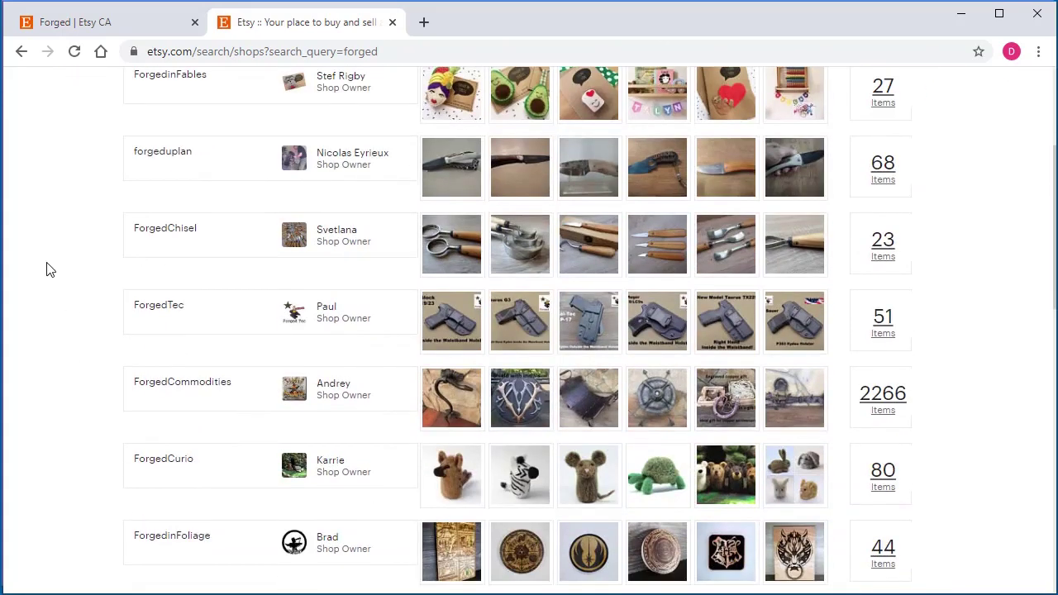
pyautogui.rightClick(47, 268)
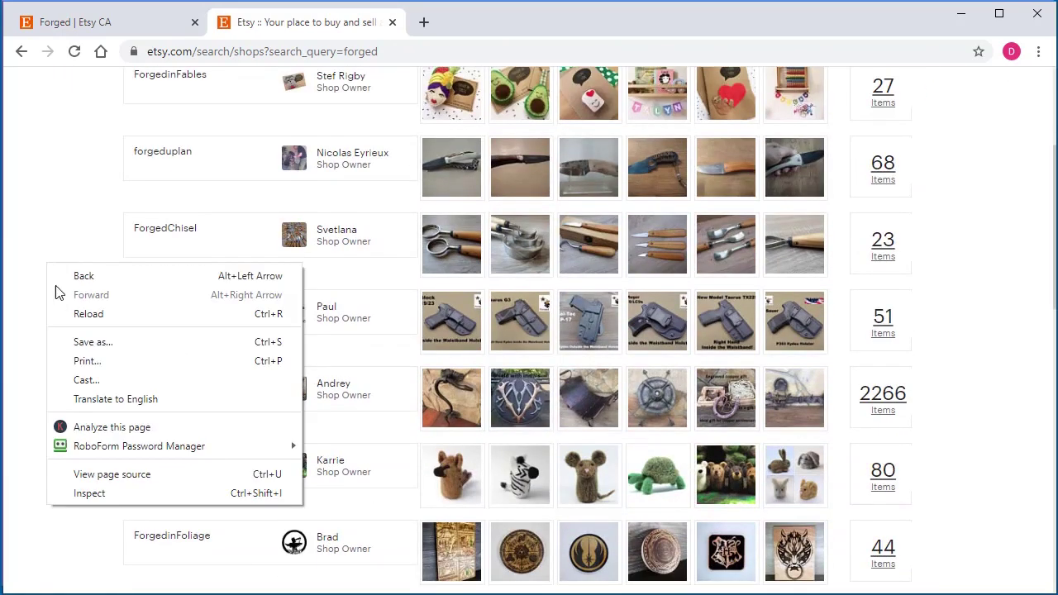
pyautogui.click(109, 477)
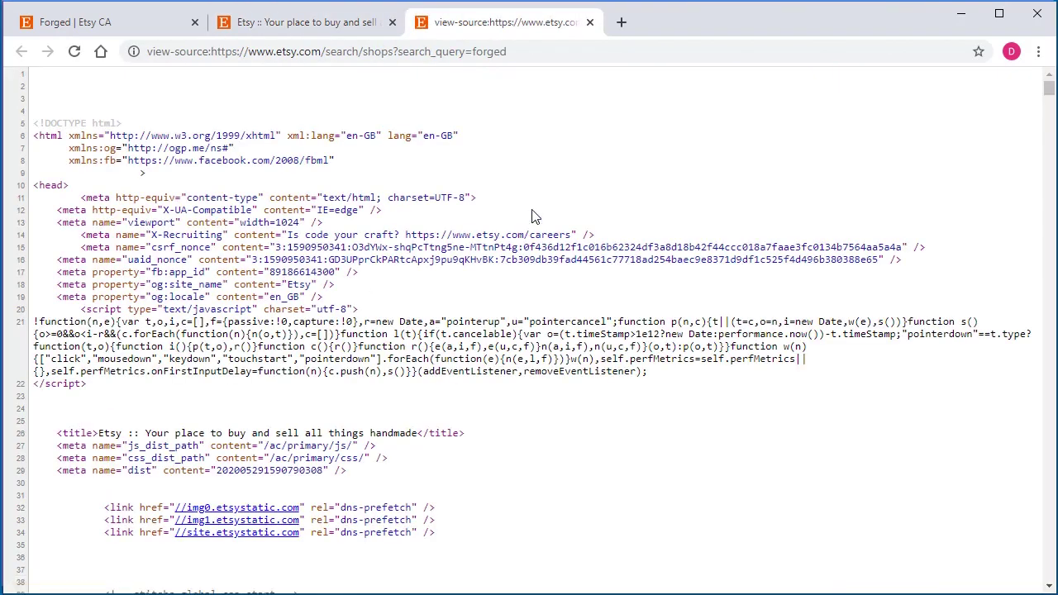
pyautogui.hotkey('ctrl', 'a')
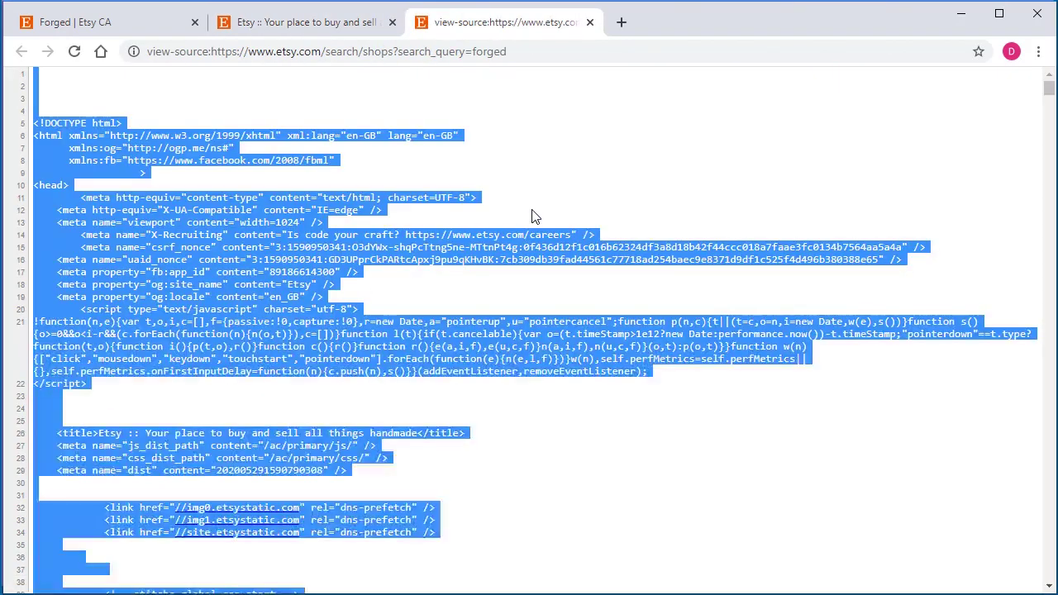
pyautogui.rightClick(233, 234)
pyautogui.click(271, 246)
pyautogui.click(961, 13)
# - Extract the 10 shop links from the pasted source, fetch their data, and open a Google tab
pyautogui.click(321, 432)
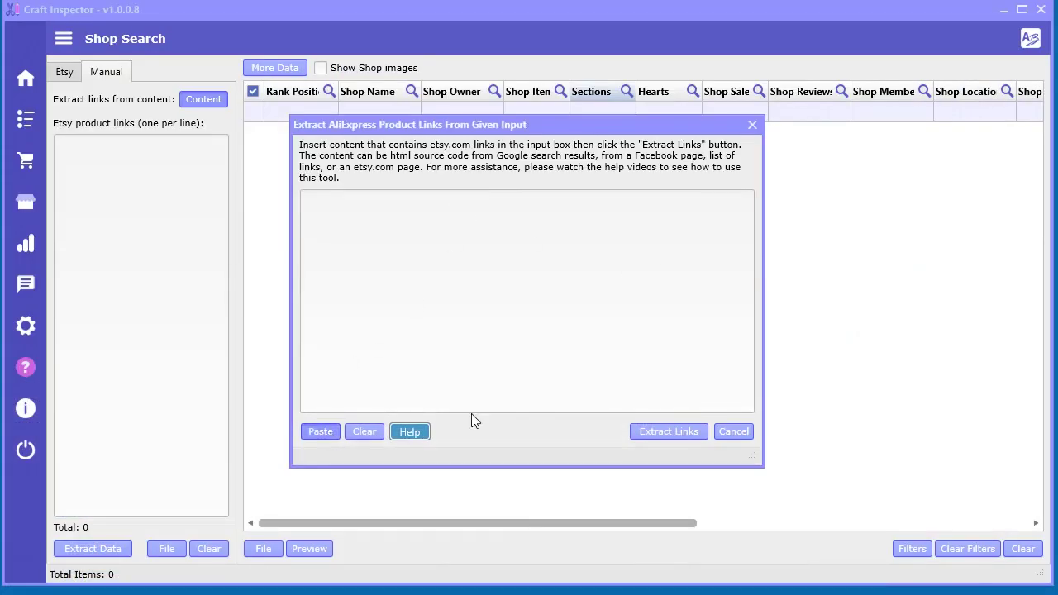
pyautogui.click(666, 431)
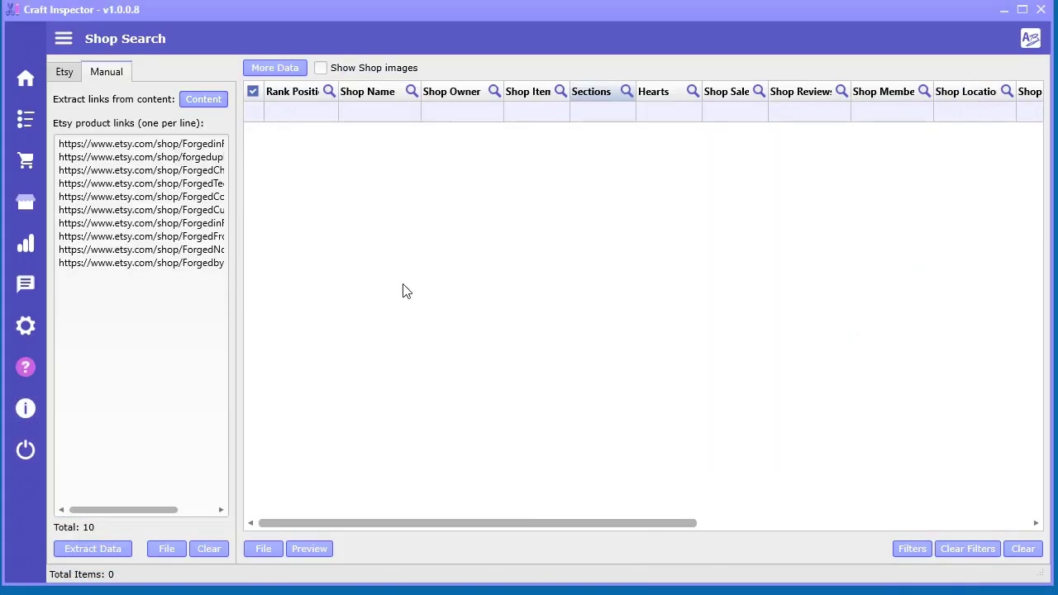
pyautogui.click(99, 553)
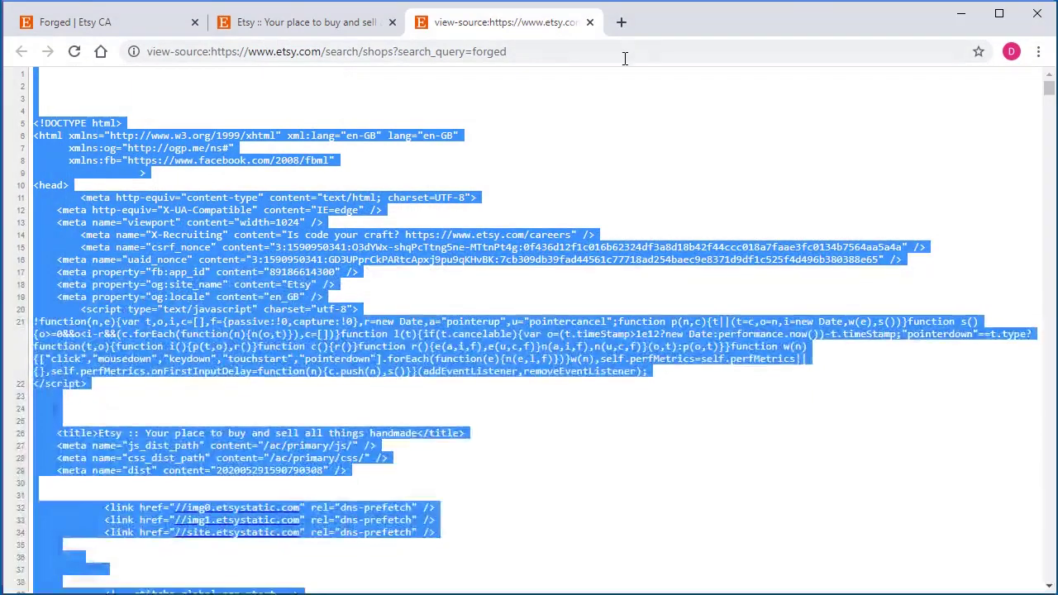
pyautogui.click(618, 23)
pyautogui.click(371, 311)
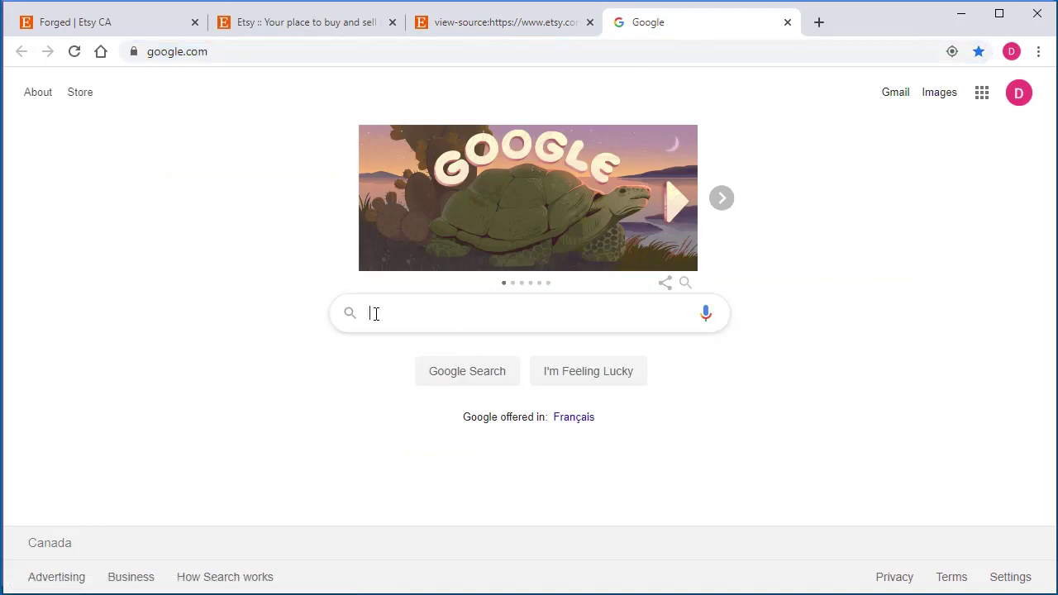
pyautogui.click(962, 15)
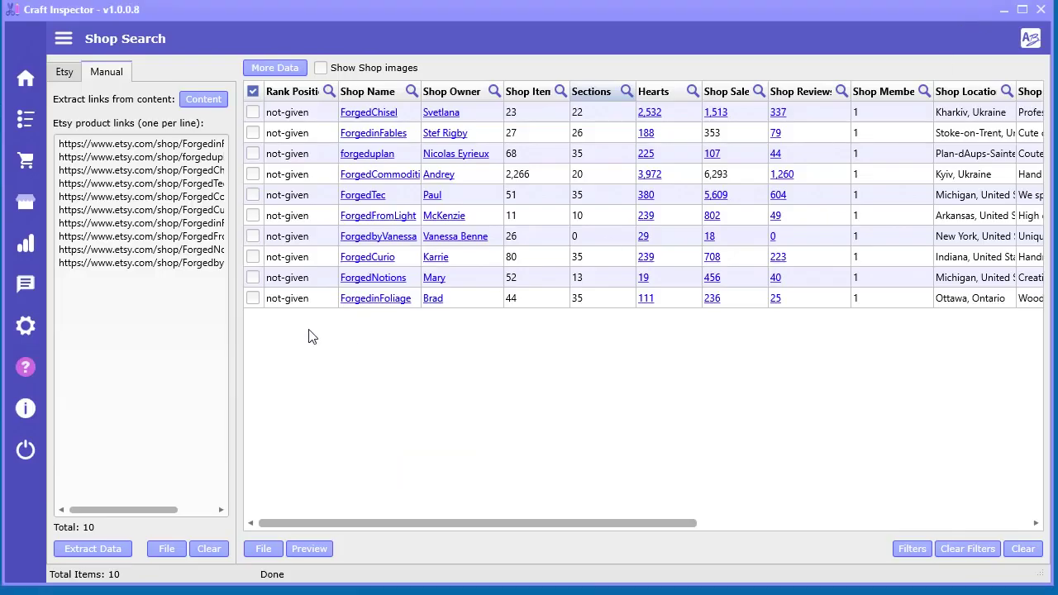
pyautogui.moveTo(138, 516); pyautogui.dragTo(183, 510)
pyautogui.moveTo(210, 265); pyautogui.dragTo(34, 261)
pyautogui.moveTo(174, 511); pyautogui.dragTo(146, 510)
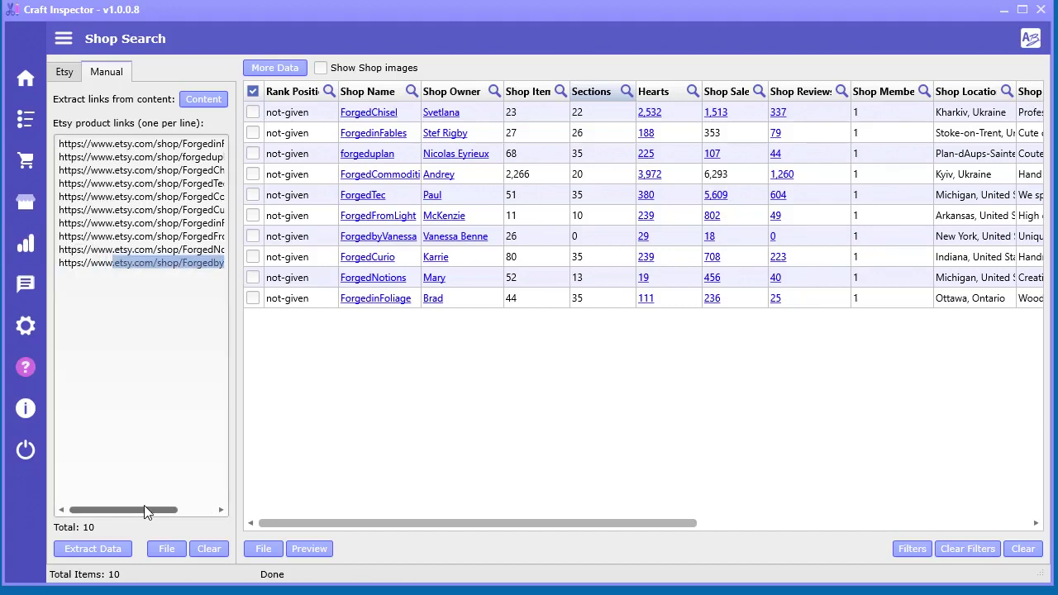
pyautogui.click(155, 299)
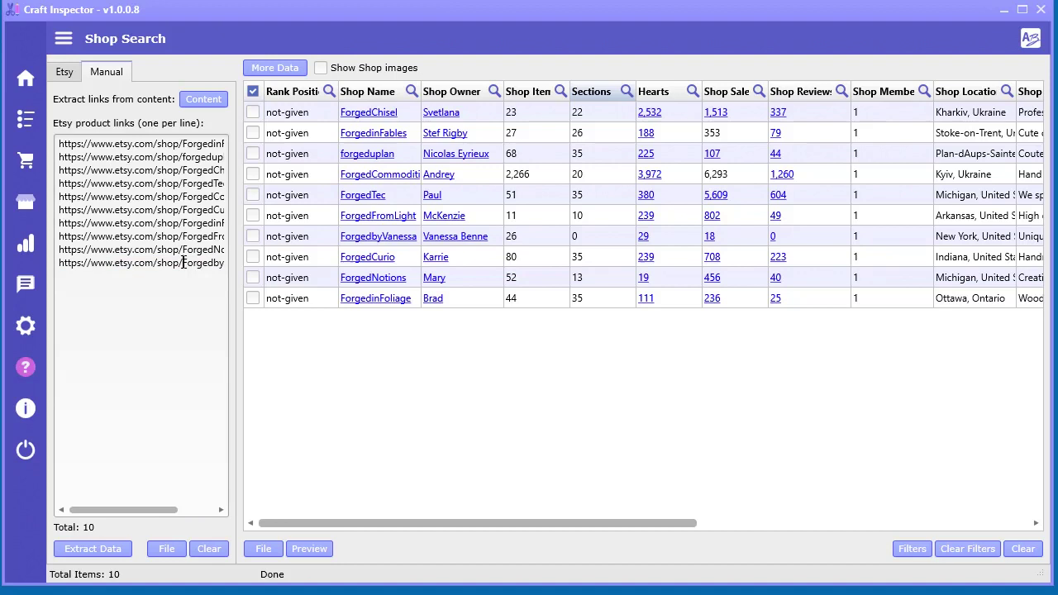
pyautogui.moveTo(183, 263); pyautogui.dragTo(58, 263)
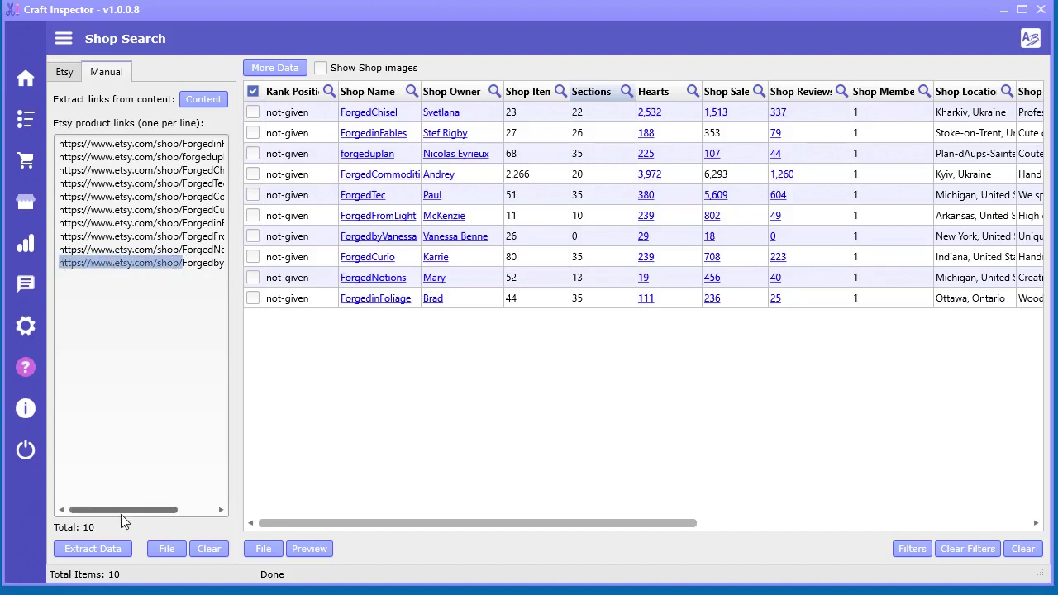
pyautogui.moveTo(120, 512); pyautogui.dragTo(129, 510)
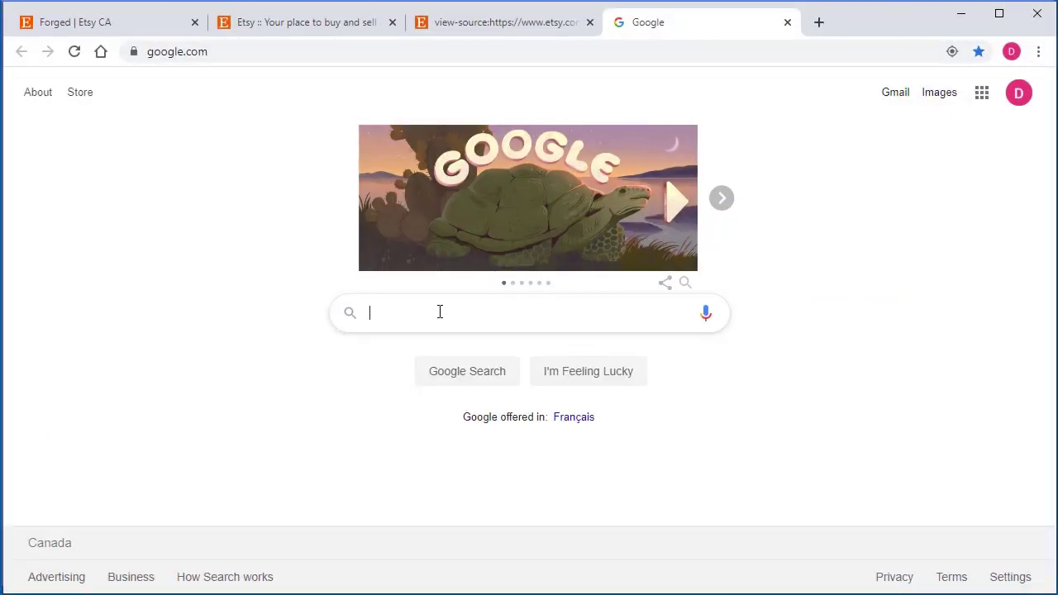
# - Type site: plus the pasted shop URL trimmed to etsy.com/shop/, then add "forged"
pyautogui.write('site:')
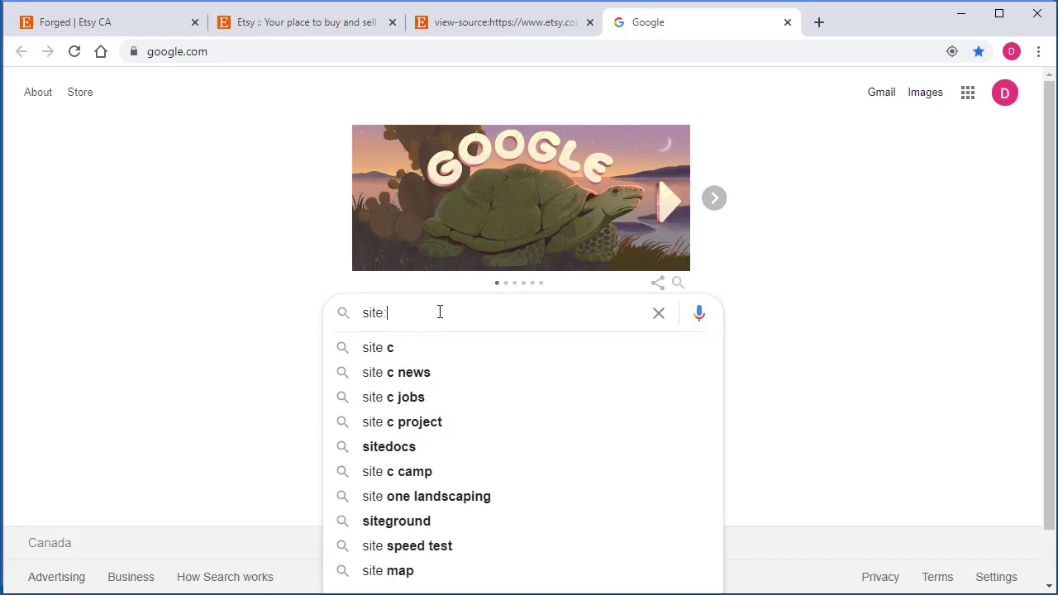
pyautogui.write('https://www.etsy.com/shop/')
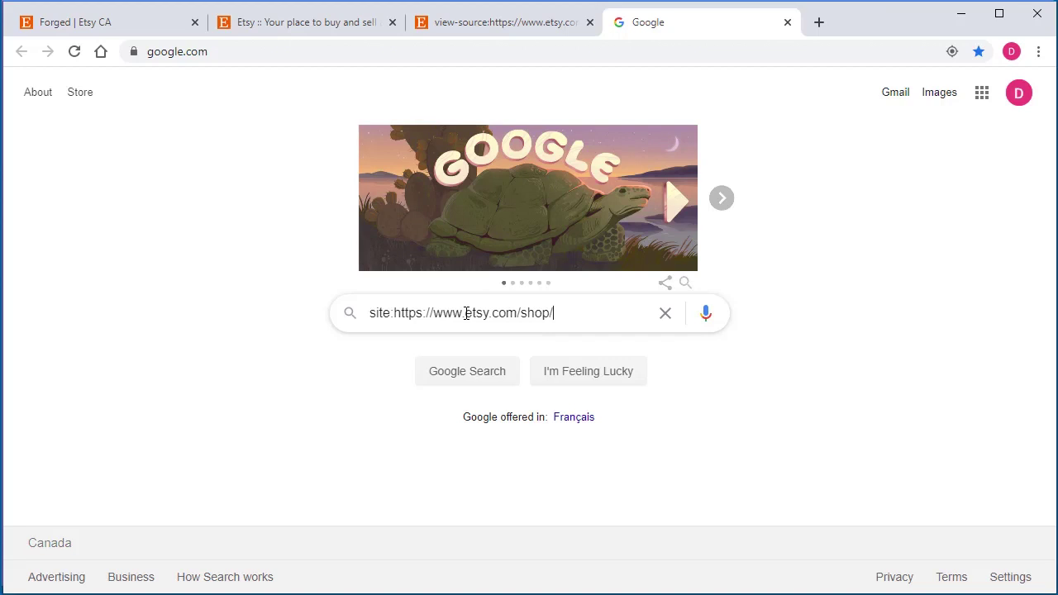
pyautogui.moveTo(465, 310); pyautogui.dragTo(398, 308)
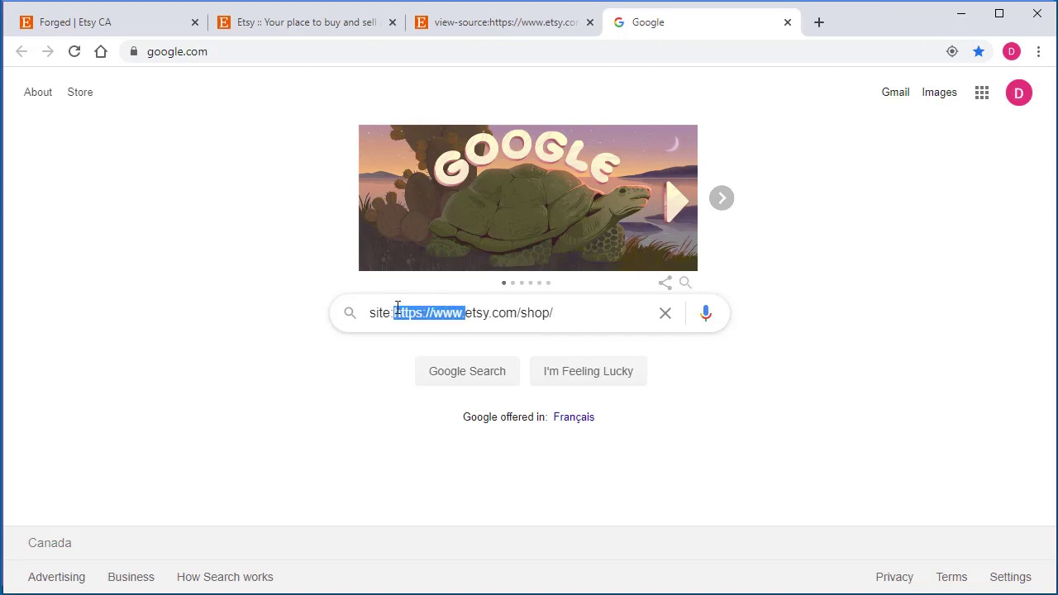
pyautogui.press('BackSpace')
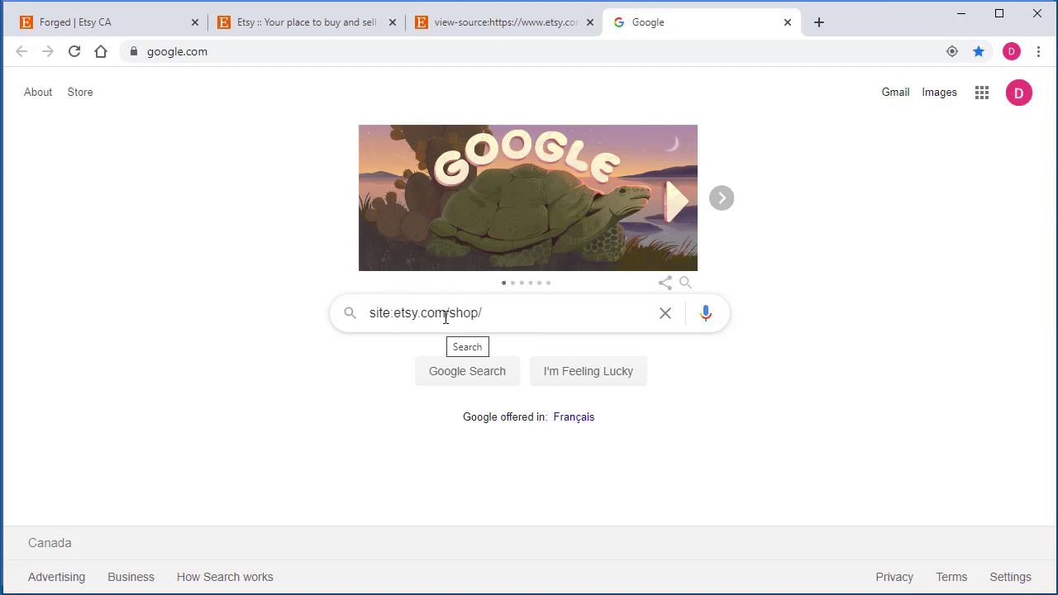
pyautogui.click(538, 309)
pyautogui.write('"forged')
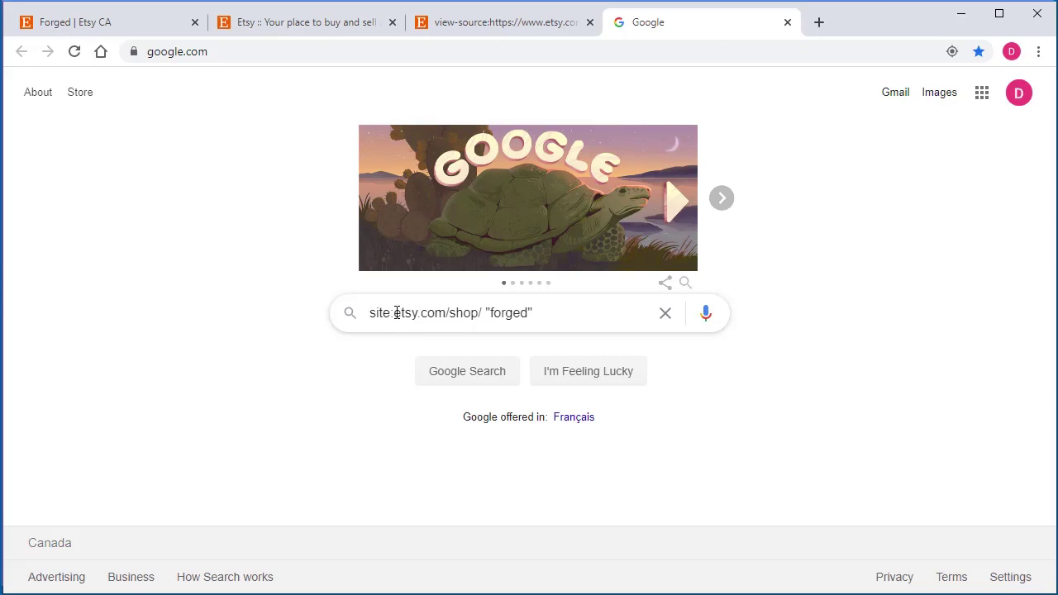
# - Review the query site:etsy.com/shop/ "forged" and run the Google search
pyautogui.moveTo(394, 313); pyautogui.dragTo(369, 314)
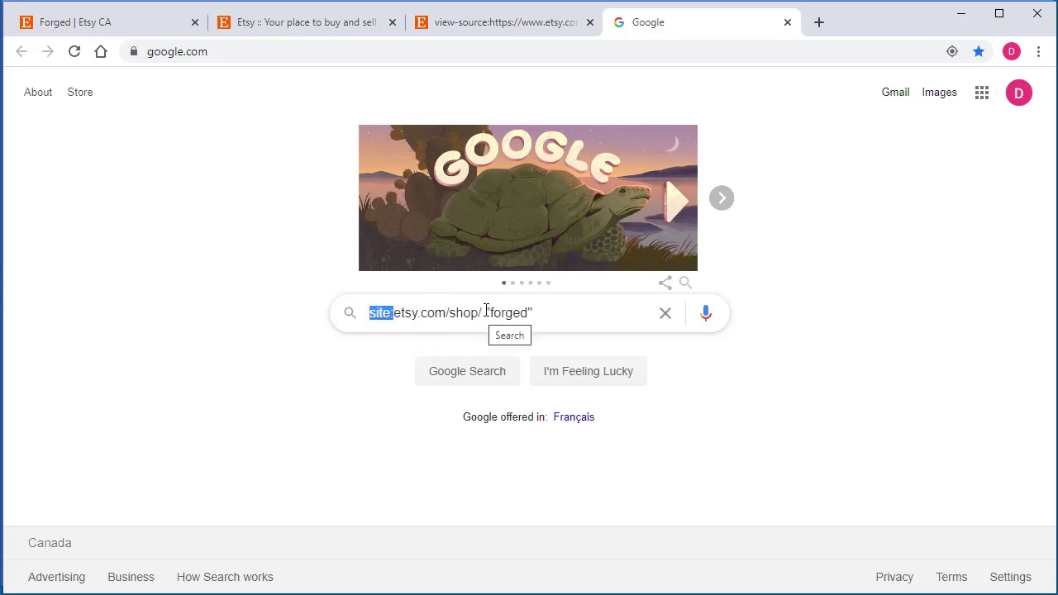
pyautogui.moveTo(483, 312); pyautogui.dragTo(393, 312)
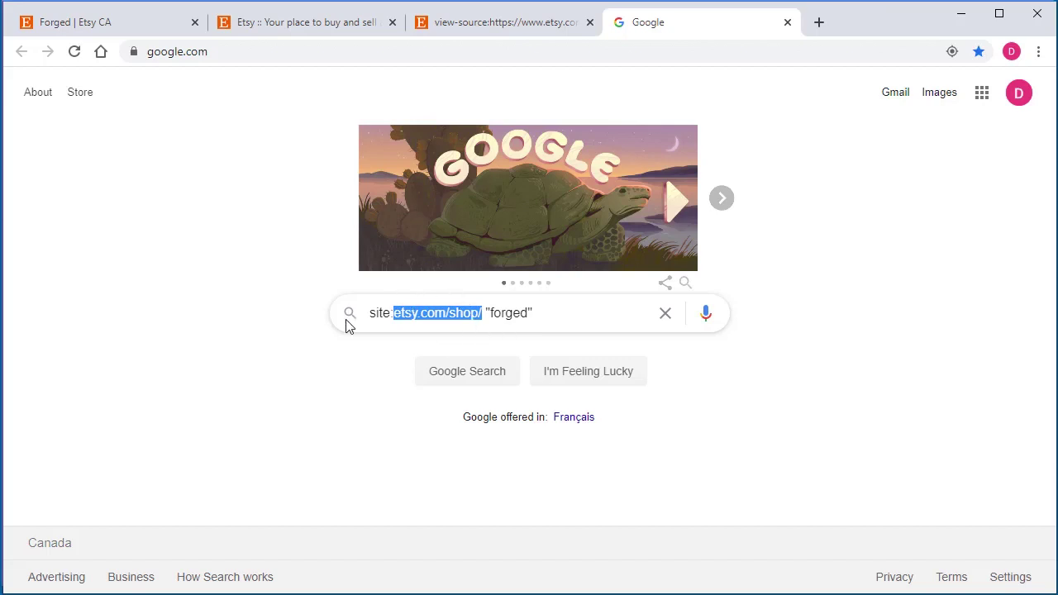
pyautogui.click(544, 312)
pyautogui.moveTo(545, 312); pyautogui.dragTo(486, 313)
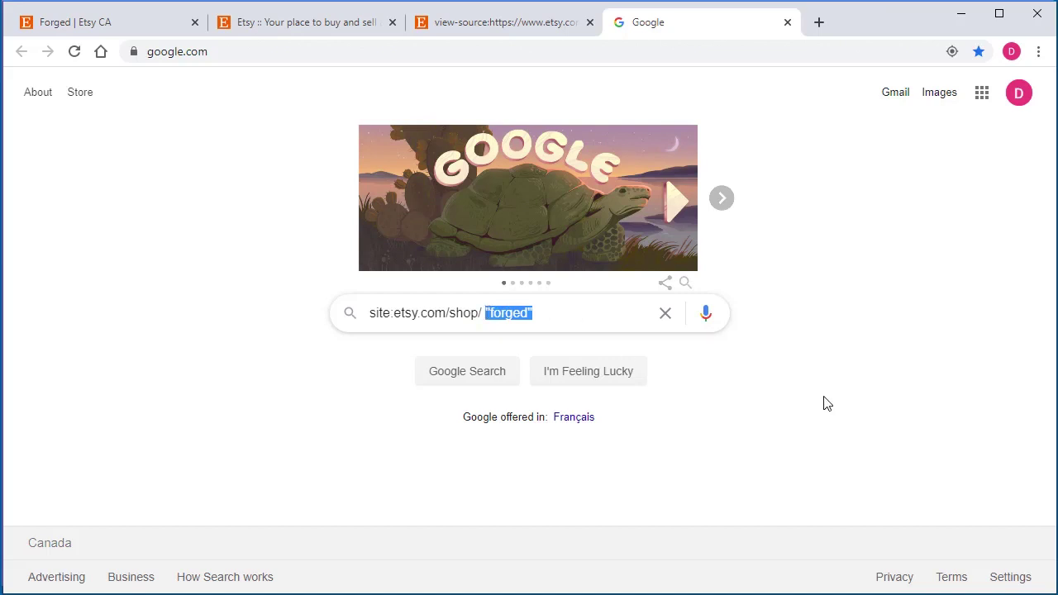
pyautogui.click(522, 312)
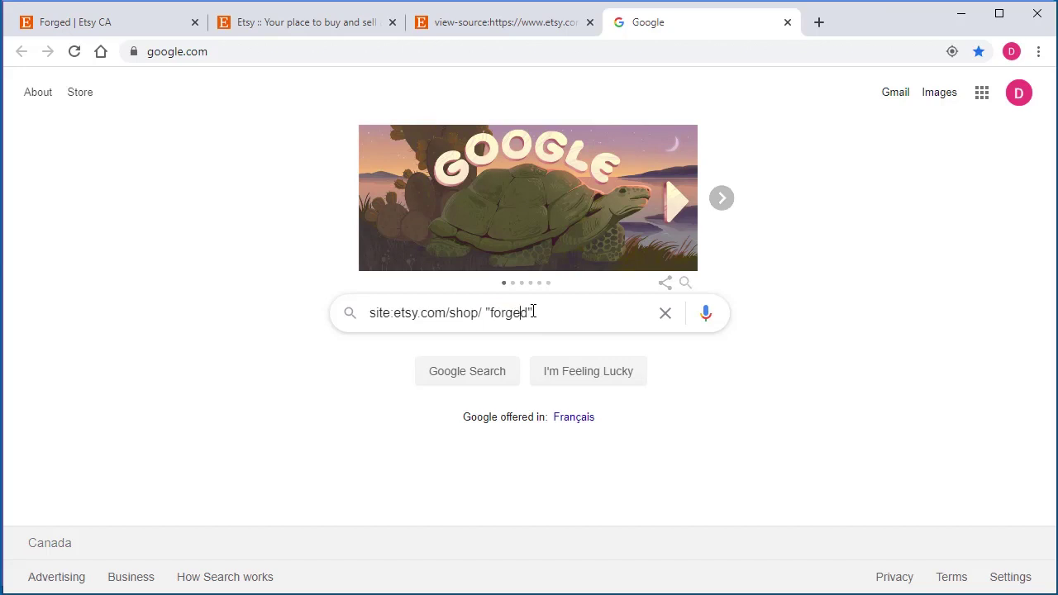
pyautogui.moveTo(492, 313); pyautogui.dragTo(485, 313)
pyautogui.press('End')
pyautogui.press('Return')
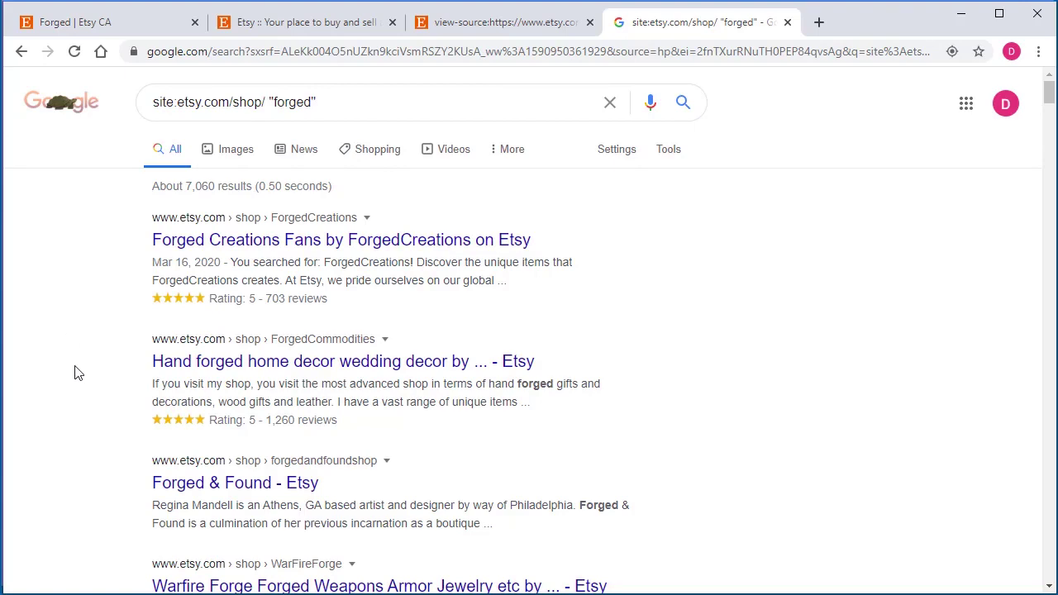
# - Select the whole Google results page source and return to Craft Inspector
pyautogui.scroll(-1, 70, 394)
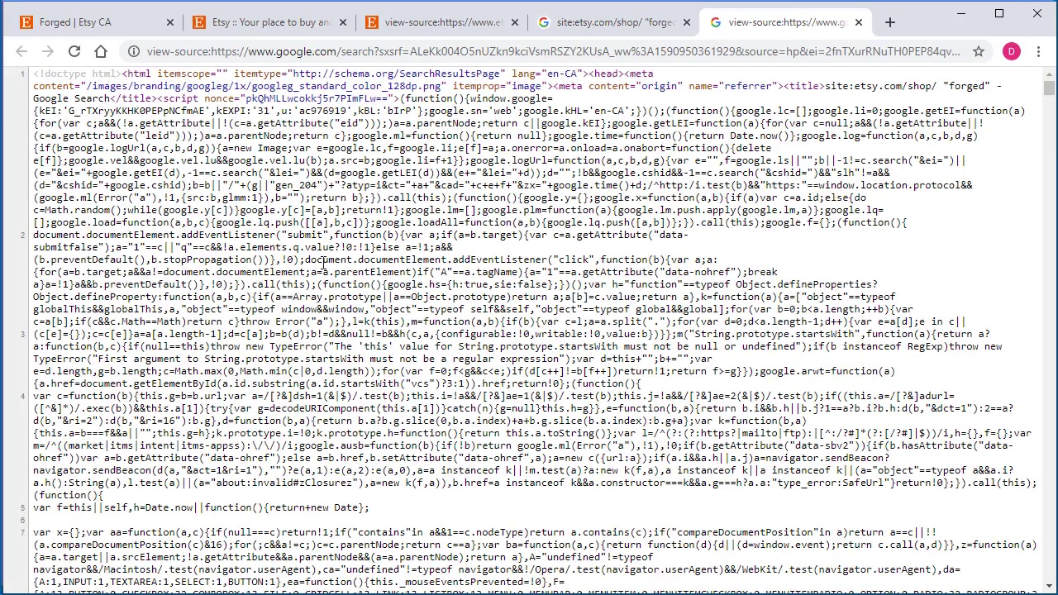
pyautogui.hotkey('ctrl', 'a')
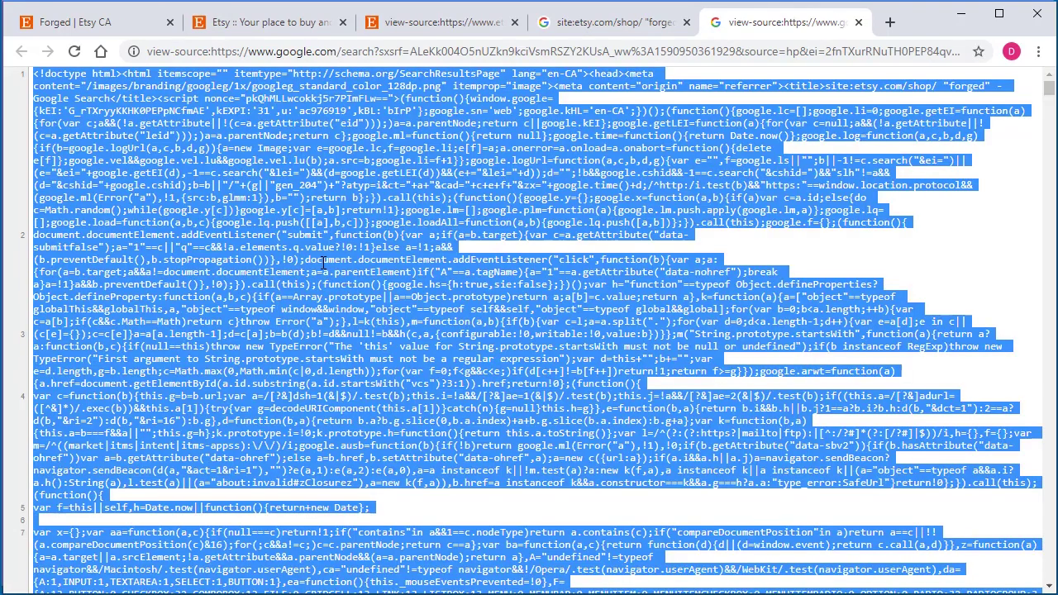
pyautogui.click(972, 14)
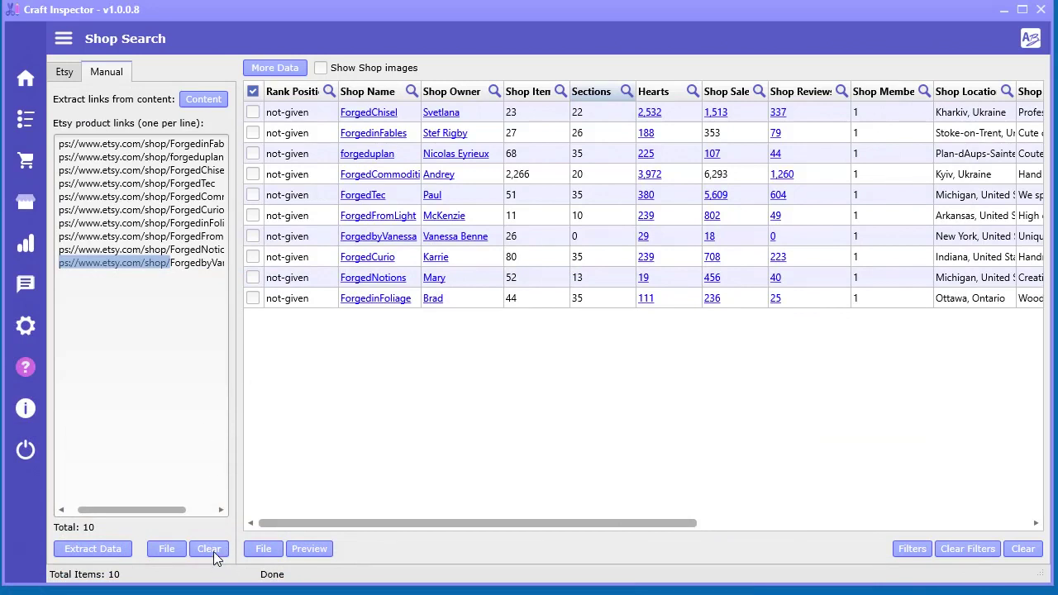
# - Paste the Google results source into the extract-links dialog, growing the links list to 107
pyautogui.click(205, 106)
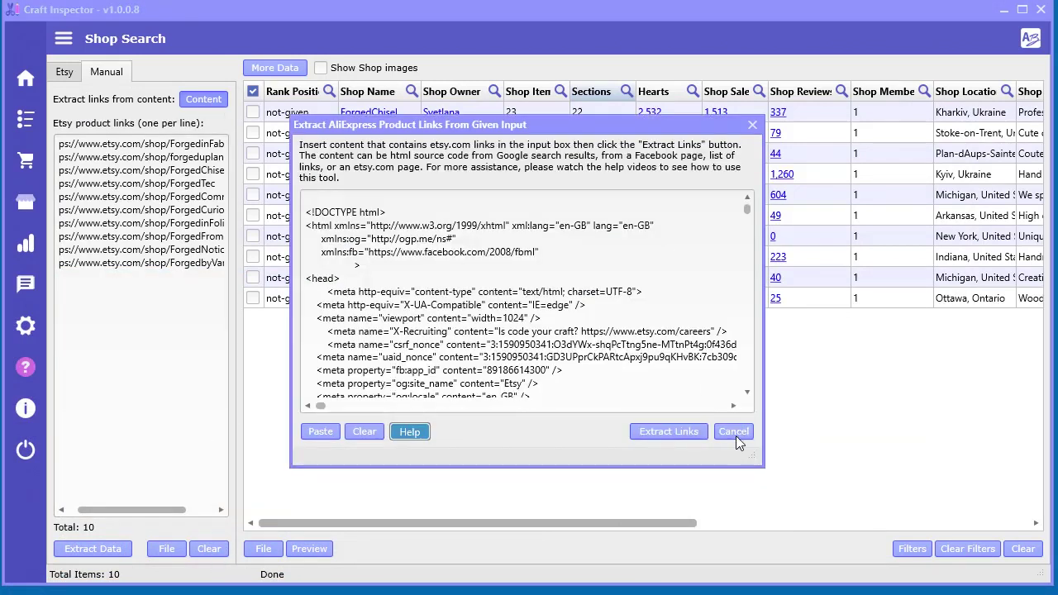
pyautogui.click(365, 431)
pyautogui.click(322, 429)
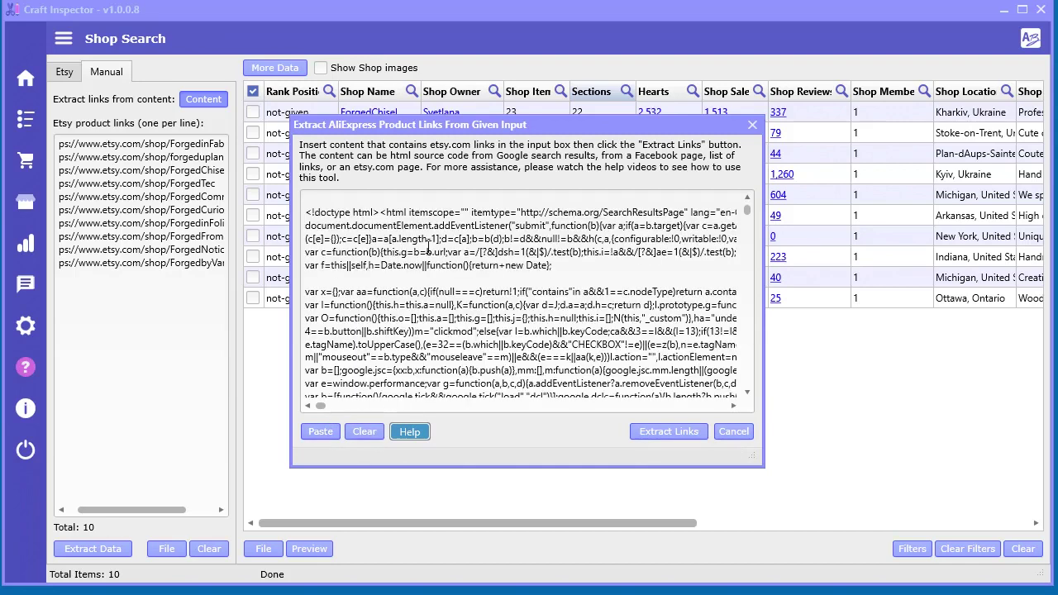
pyautogui.click(665, 431)
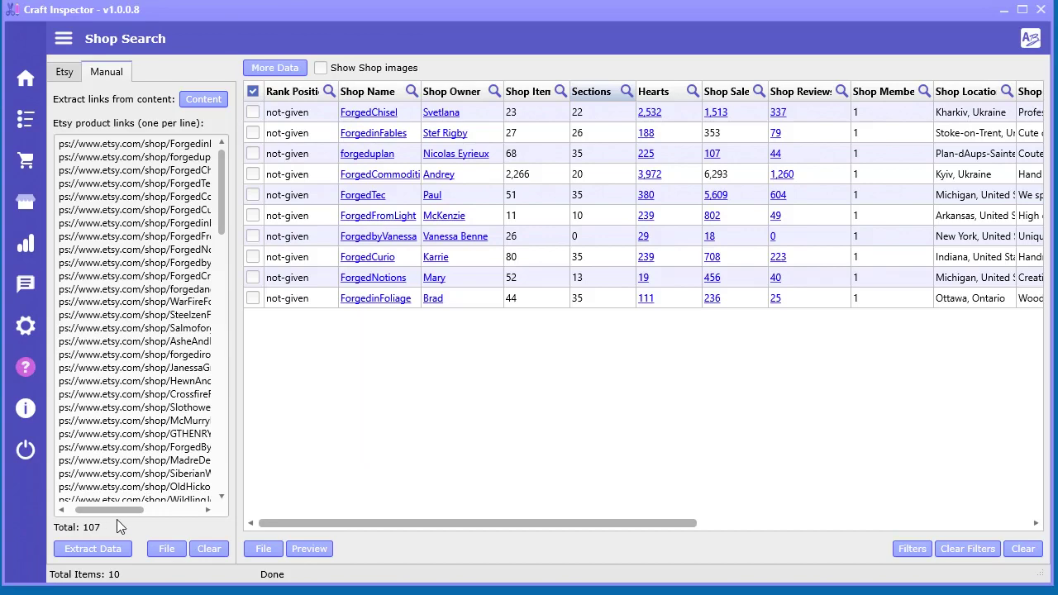
# - Start fetching shop data for the 102 newly added shop links
pyautogui.click(104, 552)
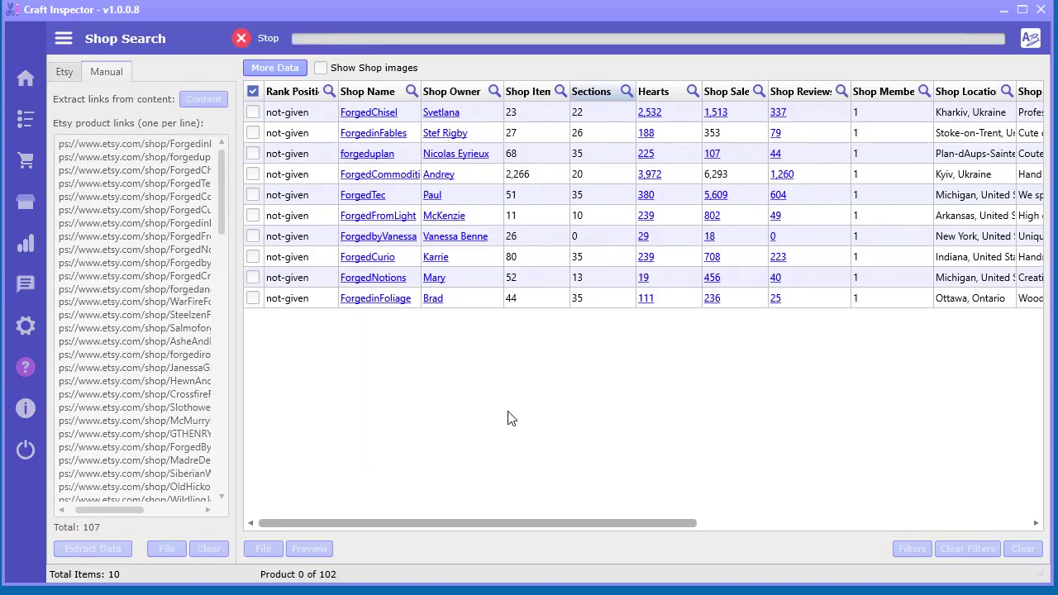